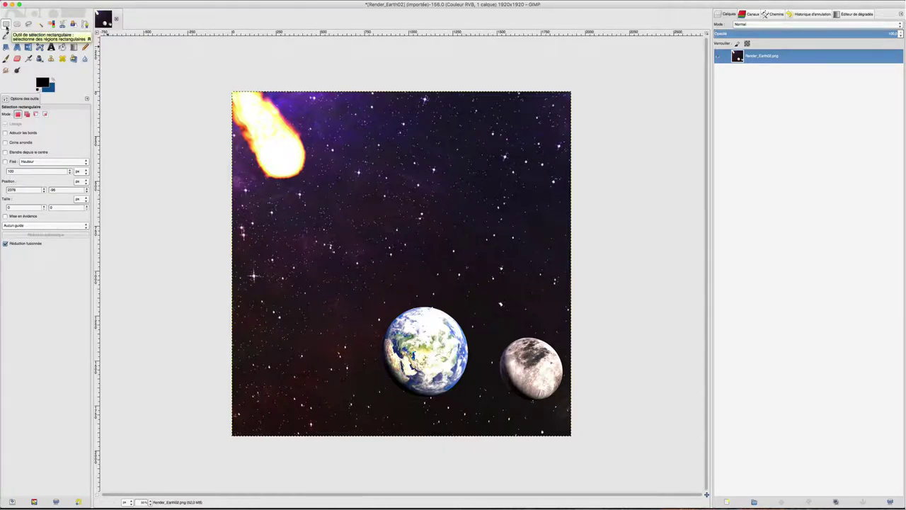
Step: Draw a rectangular selection over the dark starfield just above the Earth
{"action": "key", "text": "r"}
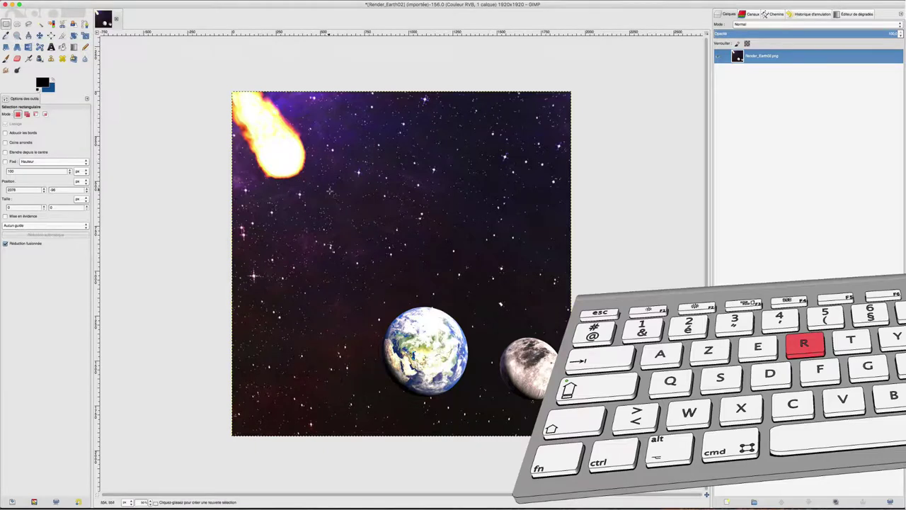
{"action": "left_click_drag", "start_coordinate": [324, 186], "coordinate": [469, 327]}
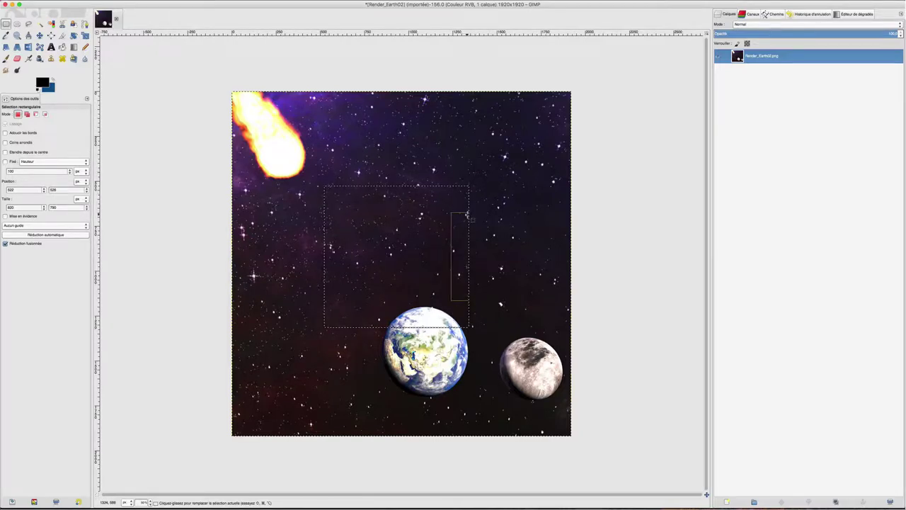
Step: Resize and reposition the selection to 1464×1290 px at position 222, 308, covering the Earth's top
{"action": "left_click_drag", "start_coordinate": [470, 218], "coordinate": [498, 218]}
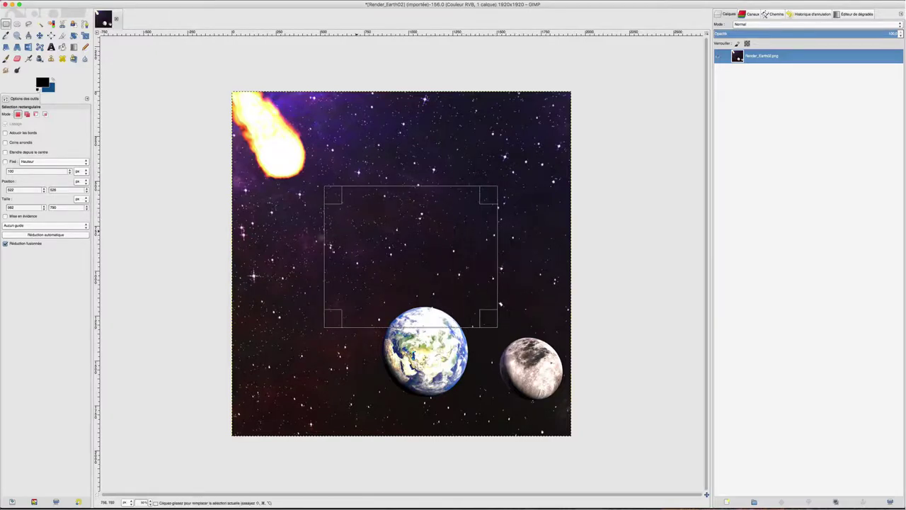
{"action": "left_click_drag", "start_coordinate": [330, 245], "coordinate": [293, 245]}
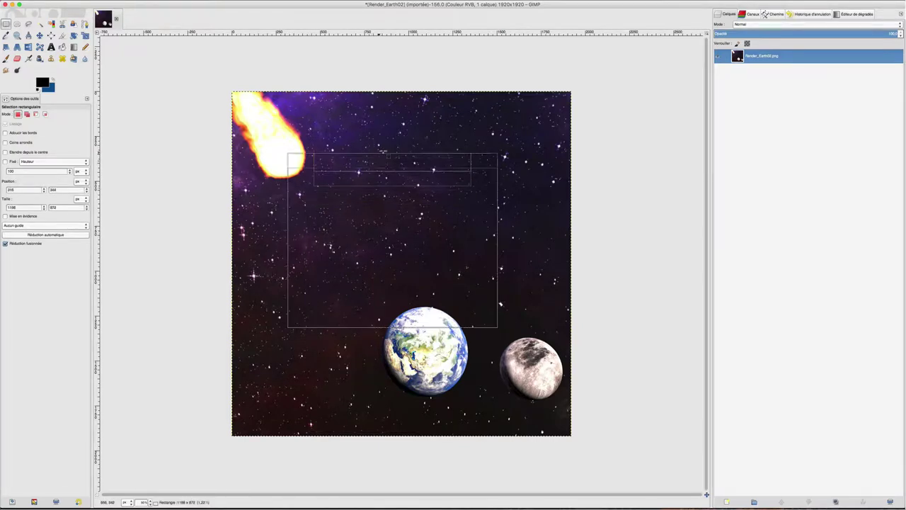
{"action": "left_click_drag", "start_coordinate": [379, 190], "coordinate": [380, 151]}
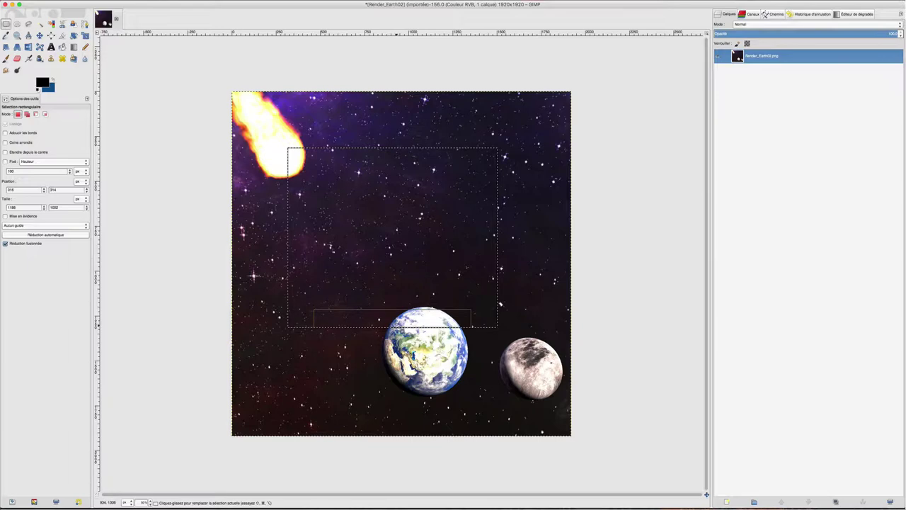
{"action": "left_click_drag", "start_coordinate": [388, 324], "coordinate": [388, 377]}
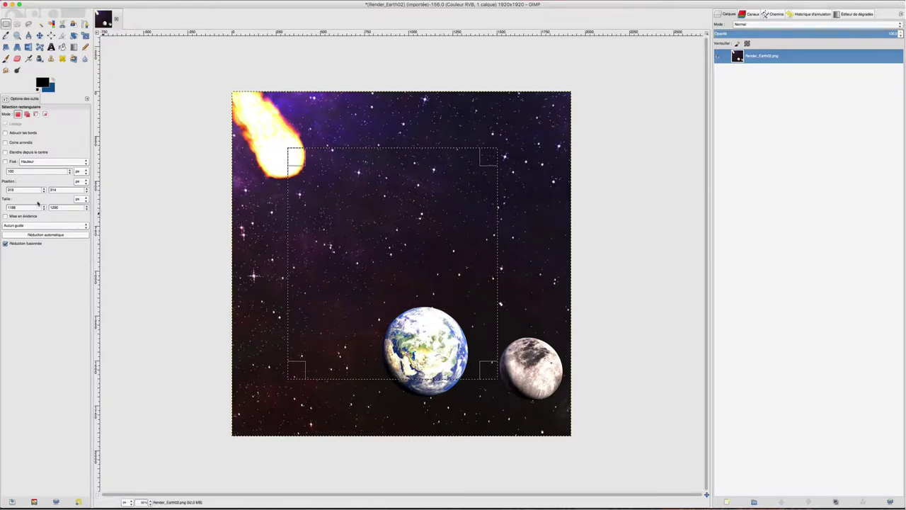
{"action": "left_click_drag", "start_coordinate": [498, 228], "coordinate": [523, 234]}
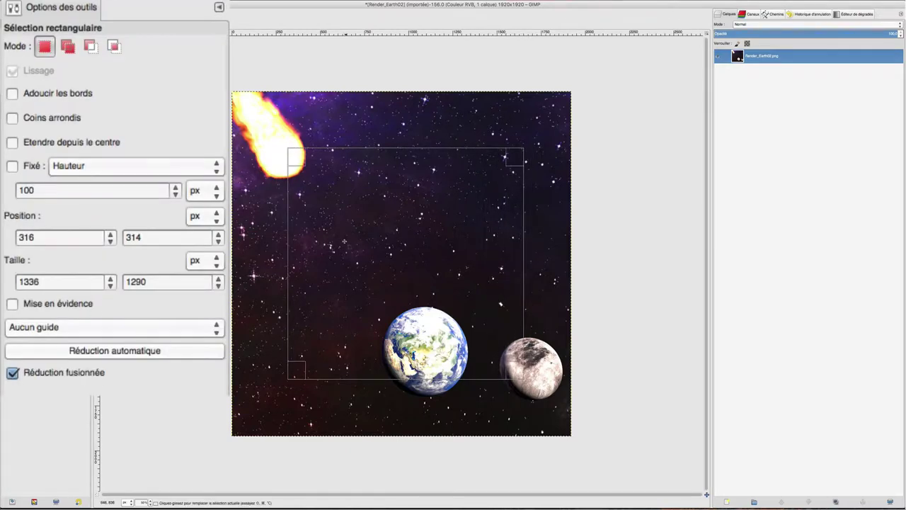
{"action": "left_click_drag", "start_coordinate": [288, 241], "coordinate": [264, 242]}
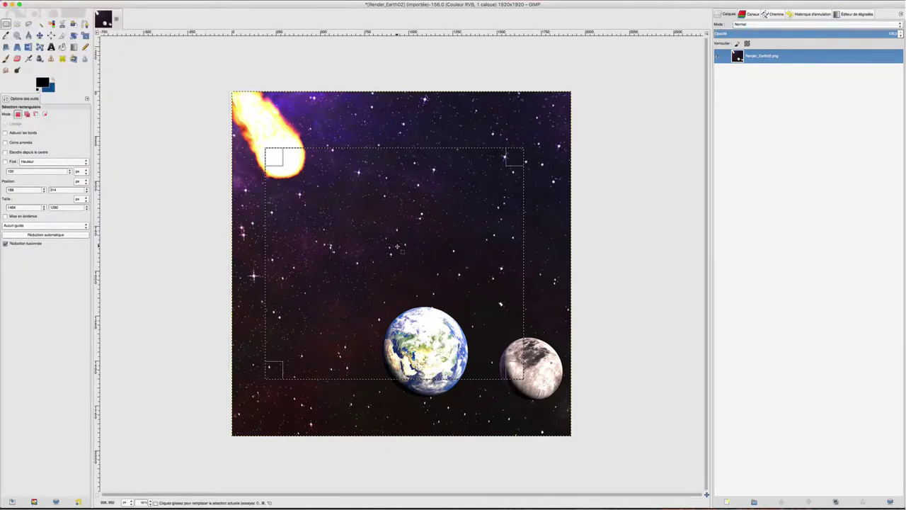
{"action": "mouse_move", "coordinate": [397, 247]}
{"action": "left_mouse_down"}
{"action": "mouse_move", "coordinate": [407, 239]}
{"action": "mouse_move", "coordinate": [406, 253]}
{"action": "left_mouse_up"}
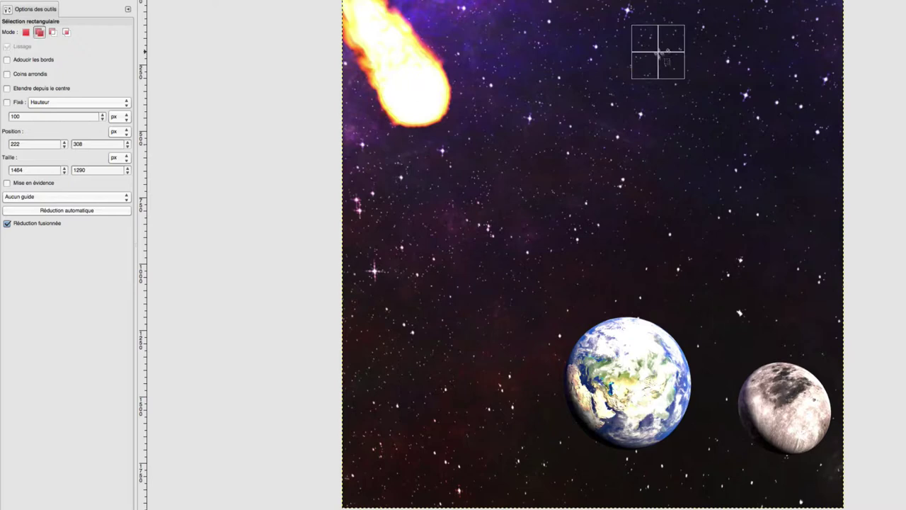
Step: Add a 478×382 px block at upper right, then subtract a tall 232×552 px strip
{"action": "left_click_drag", "start_coordinate": [659, 52], "coordinate": [783, 153]}
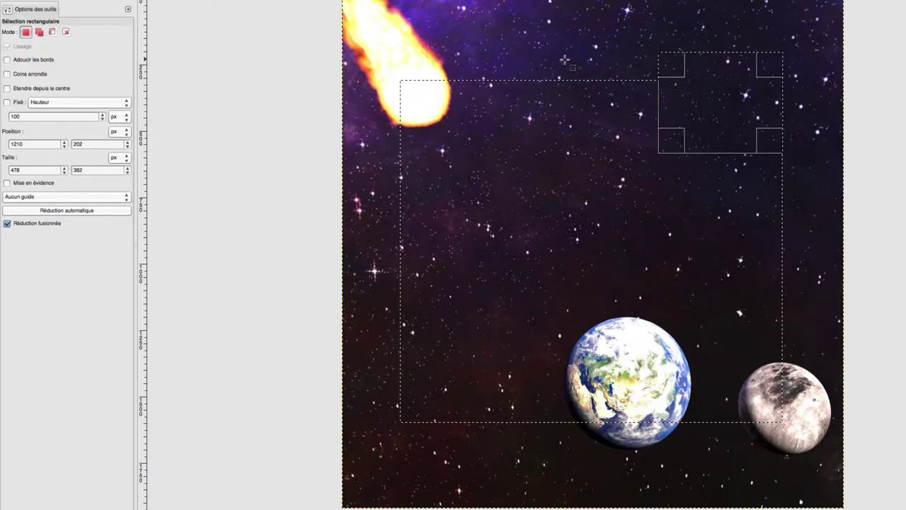
{"action": "left_click_drag", "start_coordinate": [550, 45], "coordinate": [610, 191]}
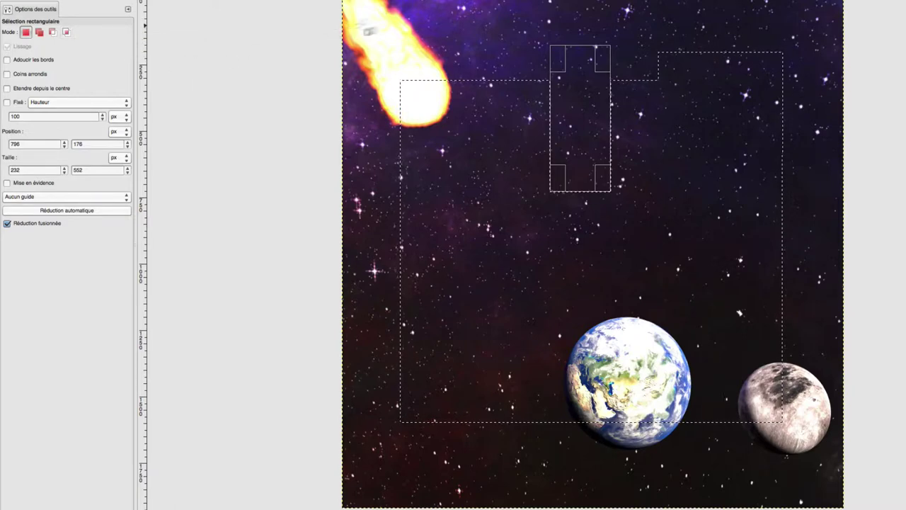
Step: Intersect the selection with a band across the top, then drop the selection
{"action": "left_click", "coordinate": [65, 32]}
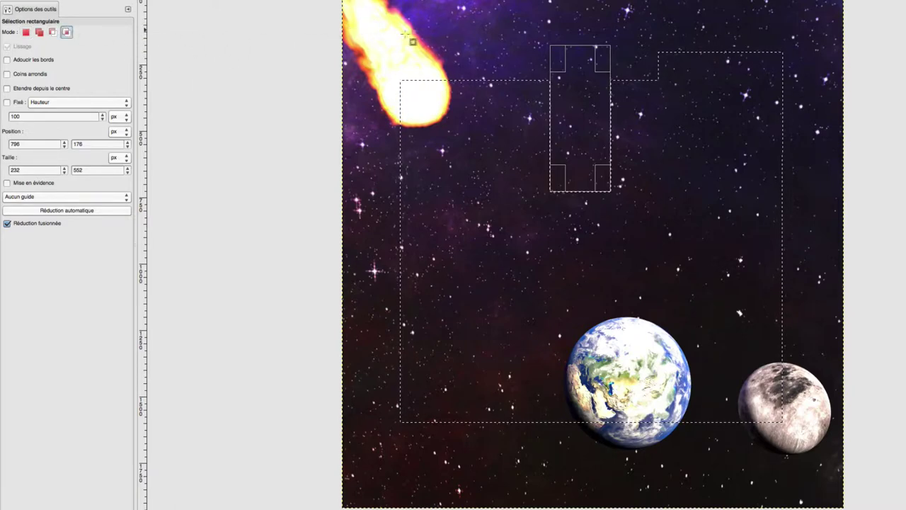
{"action": "mouse_move", "coordinate": [378, 31]}
{"action": "left_mouse_down"}
{"action": "mouse_move", "coordinate": [792, 119]}
{"action": "mouse_move", "coordinate": [801, 197]}
{"action": "left_mouse_up"}
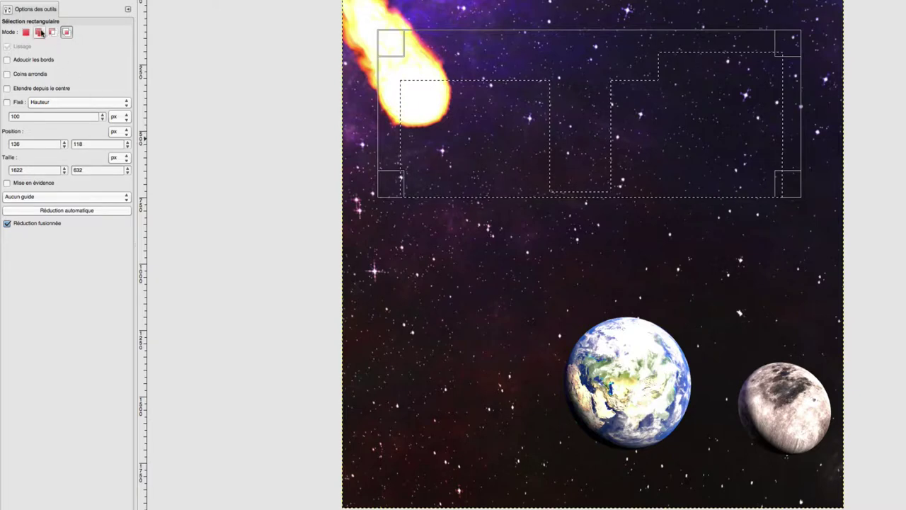
{"action": "left_click", "coordinate": [538, 239]}
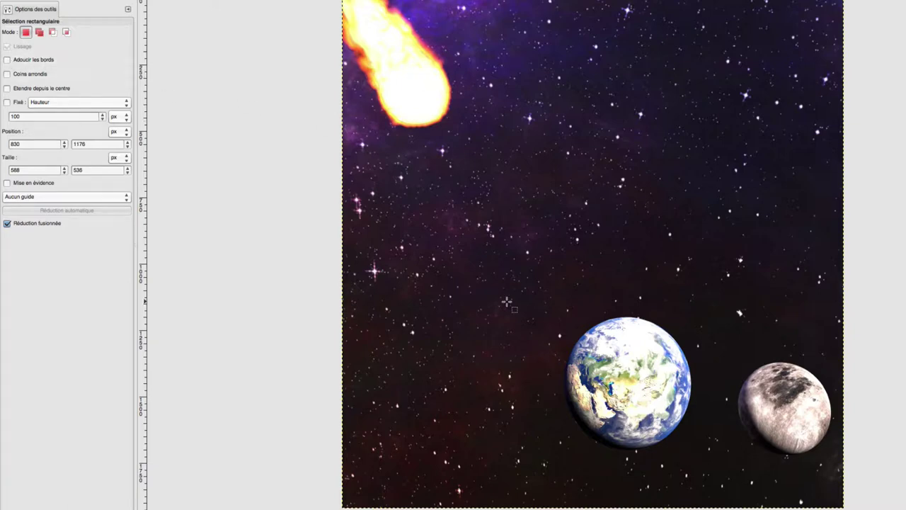
Step: Select a 606×644 px rectangle around the Earth with rounded corners of radius 64.3
{"action": "left_click_drag", "start_coordinate": [540, 296], "coordinate": [698, 465]}
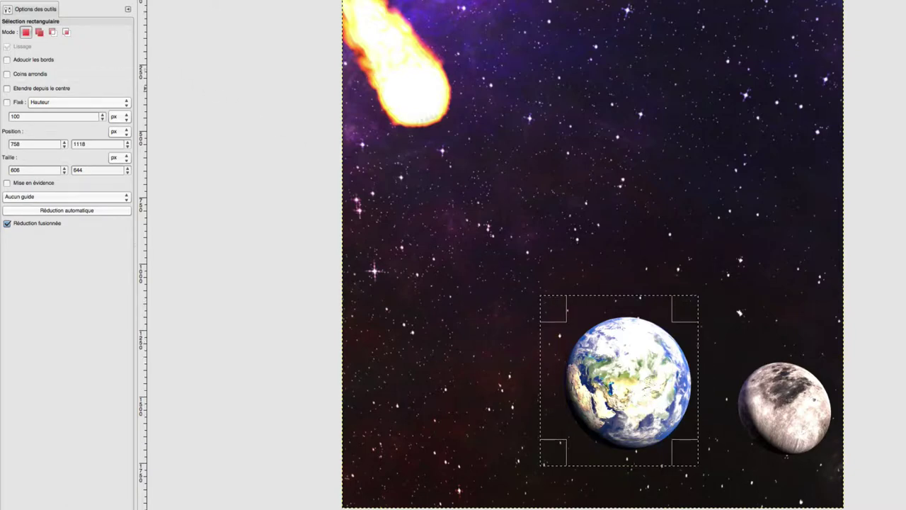
{"action": "left_click", "coordinate": [27, 74]}
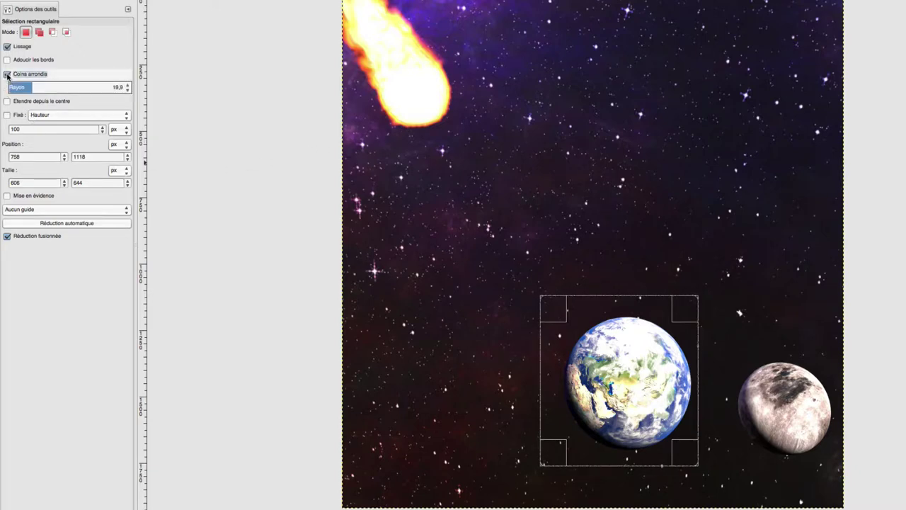
{"action": "left_click", "coordinate": [41, 86]}
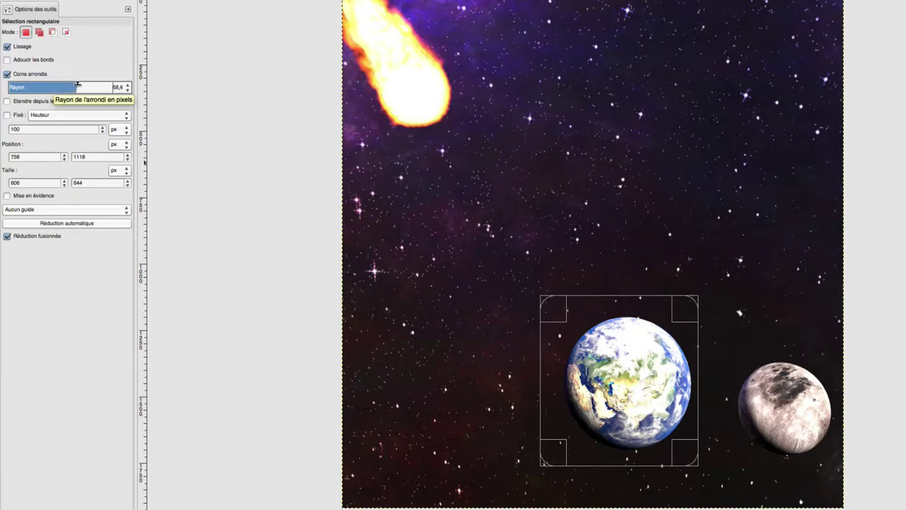
{"action": "left_click_drag", "start_coordinate": [83, 85], "coordinate": [81, 85]}
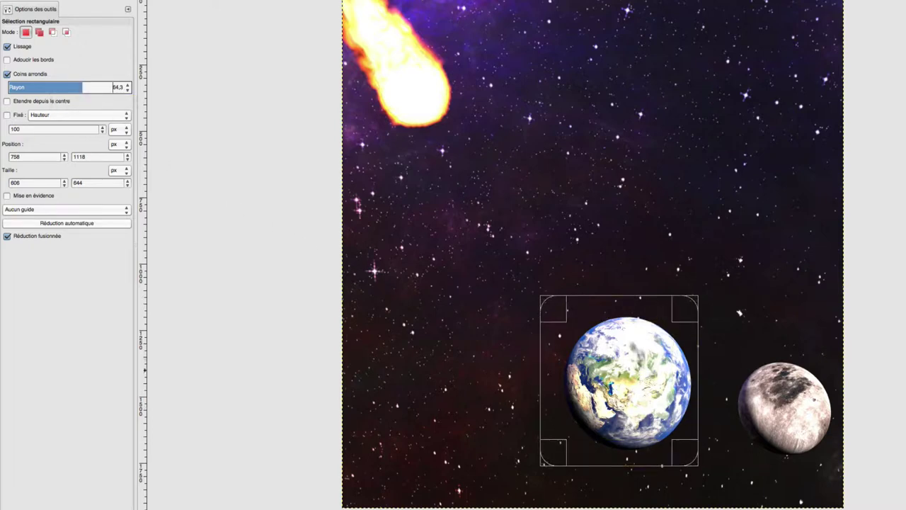
{"action": "mouse_move", "coordinate": [582, 312]}
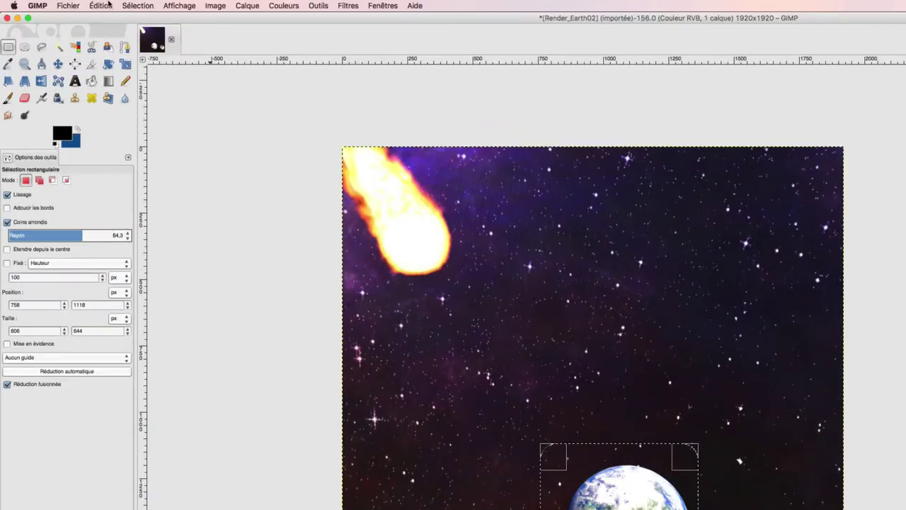
Step: Paste the rounded Earth as a new Presse-papiers layer and leave that layer hidden
{"action": "left_click", "coordinate": [100, 6]}
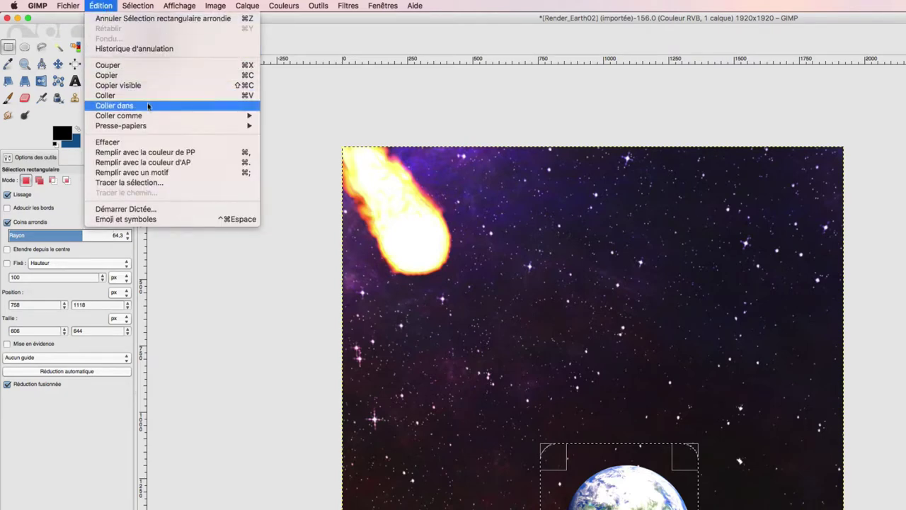
{"action": "mouse_move", "coordinate": [118, 115]}
{"action": "left_click", "coordinate": [312, 126]}
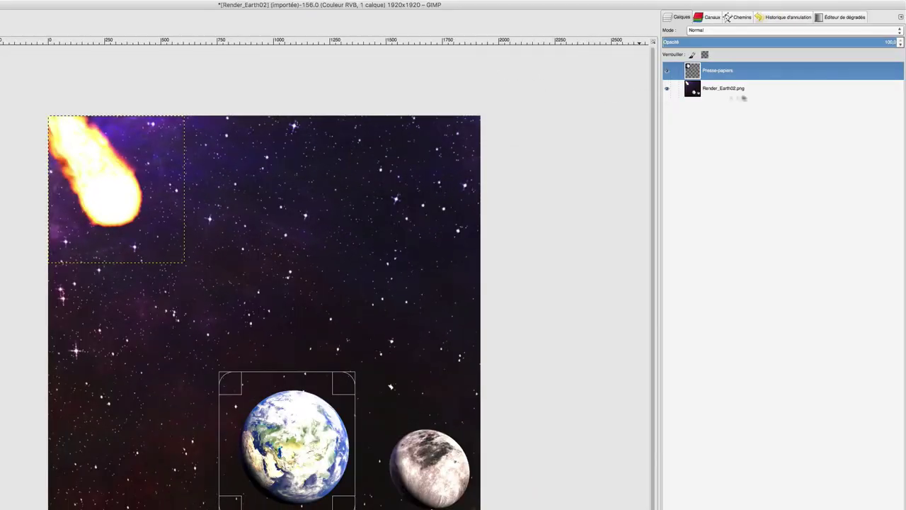
{"action": "left_click", "coordinate": [667, 88]}
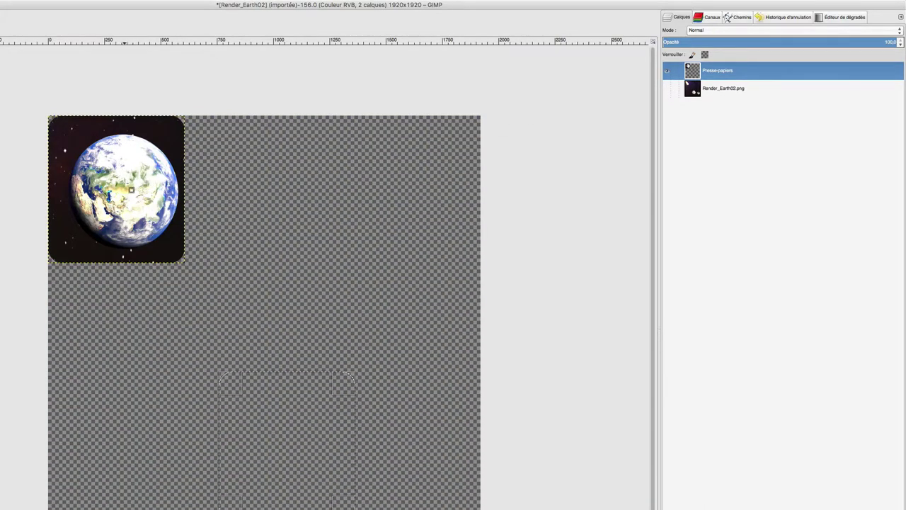
{"action": "left_click", "coordinate": [667, 88]}
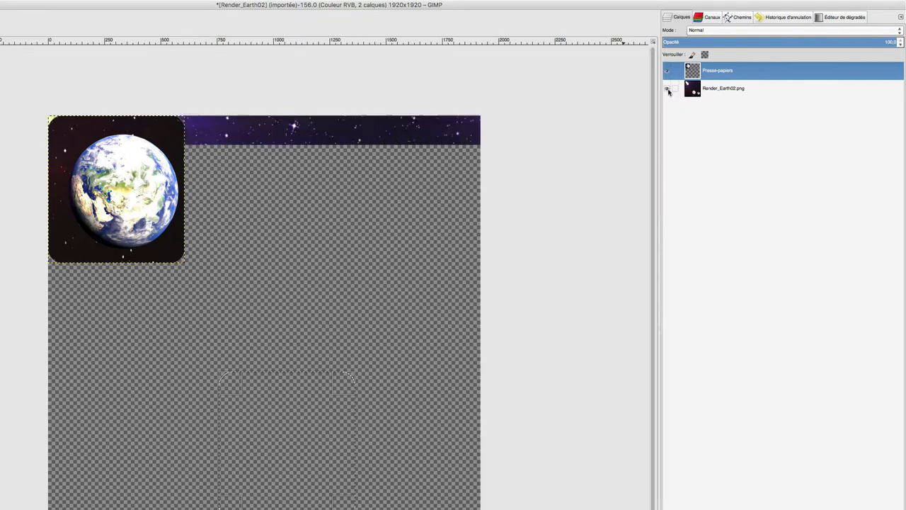
{"action": "left_click", "coordinate": [666, 70]}
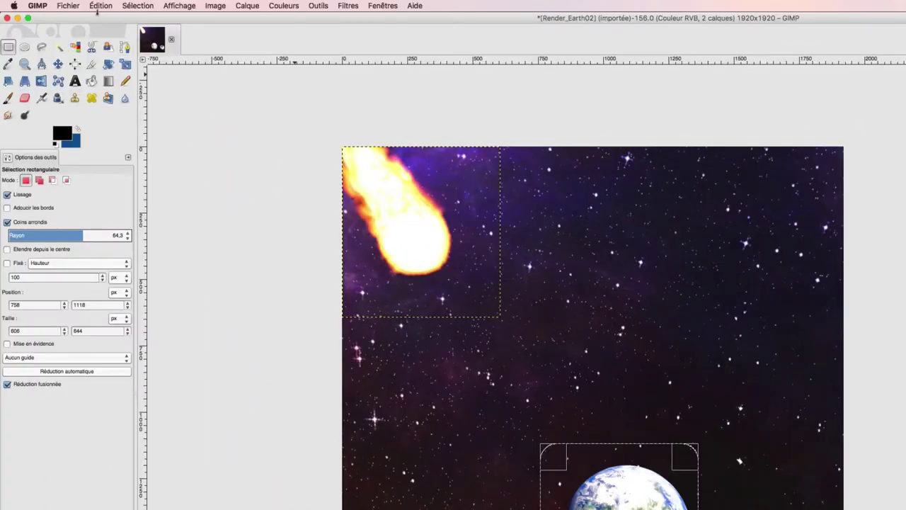
Step: Close the Edit and Select menus unused and drop the rounded Earth selection
{"action": "left_click", "coordinate": [101, 5]}
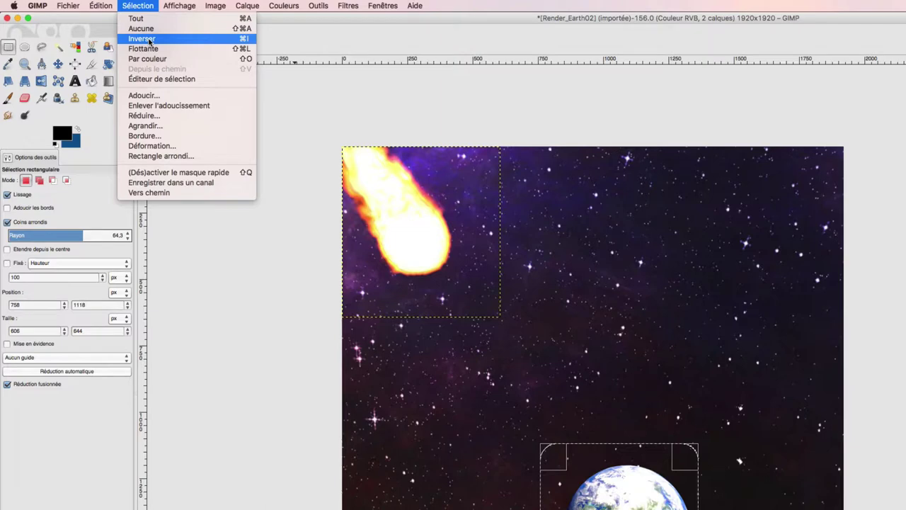
{"action": "left_click", "coordinate": [557, 387]}
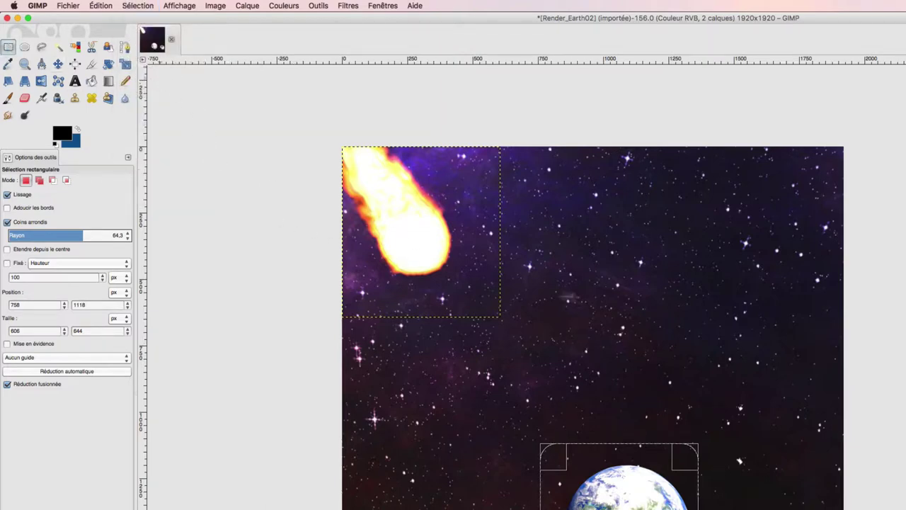
{"action": "left_click", "coordinate": [583, 290]}
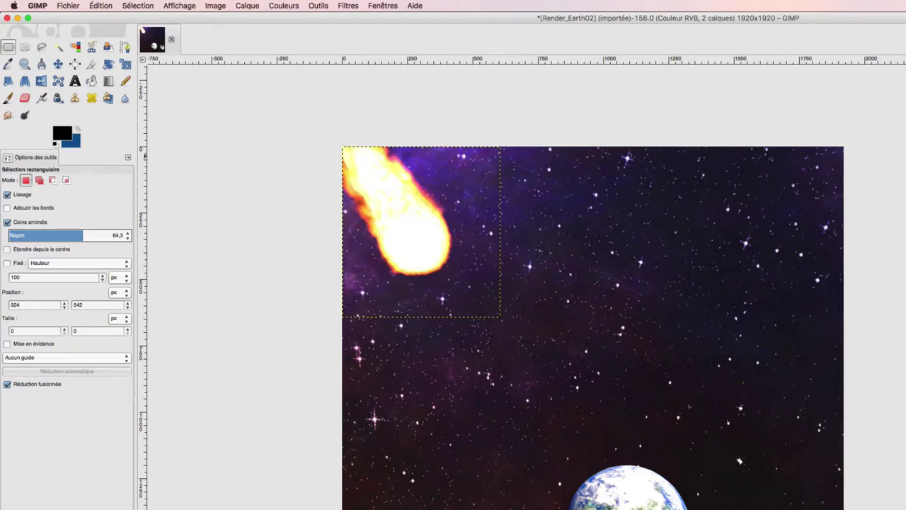
Step: Activate the original image layer, draw a rounded selection in the sky and invert it
{"action": "key", "text": "Page_Down"}
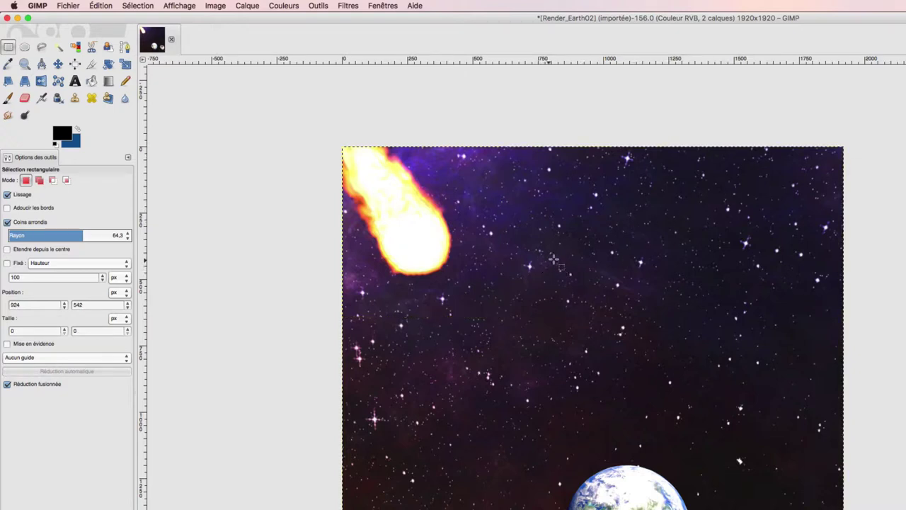
{"action": "left_click_drag", "start_coordinate": [551, 262], "coordinate": [618, 341]}
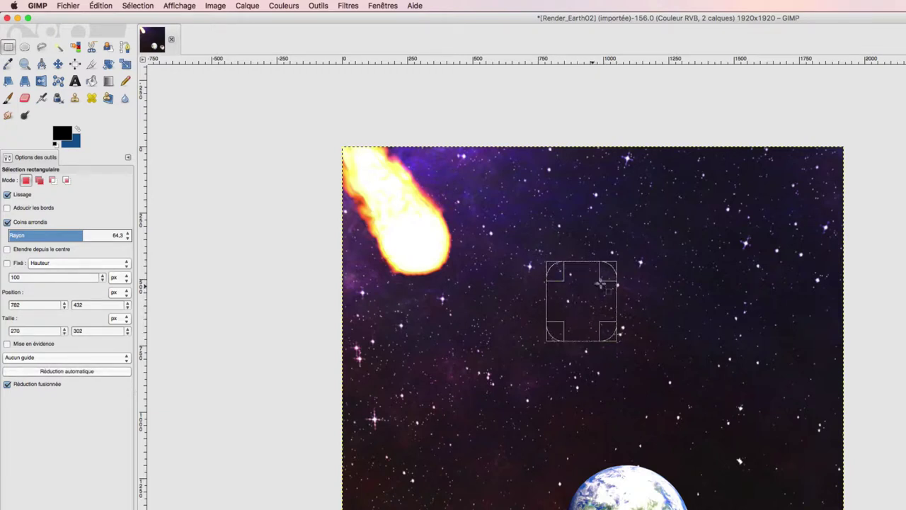
{"action": "left_click", "coordinate": [148, 10]}
{"action": "left_click", "coordinate": [150, 40]}
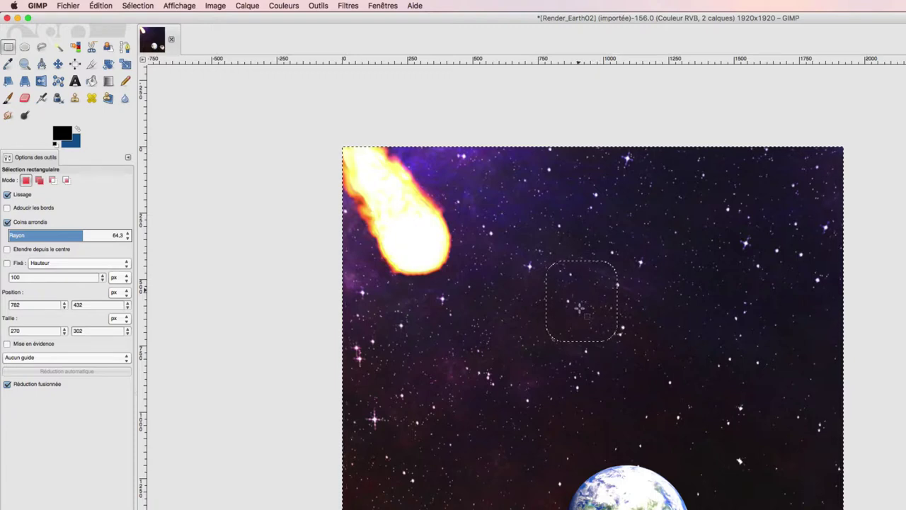
Step: Enable Expand from center and draw a rounded selection sized 512×532 px
{"action": "left_click", "coordinate": [7, 249]}
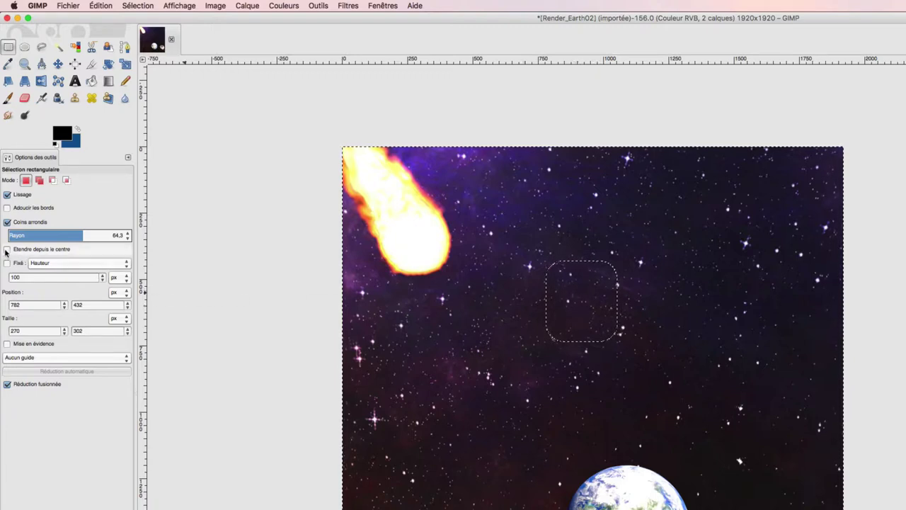
{"action": "left_click_drag", "start_coordinate": [570, 319], "coordinate": [655, 395]}
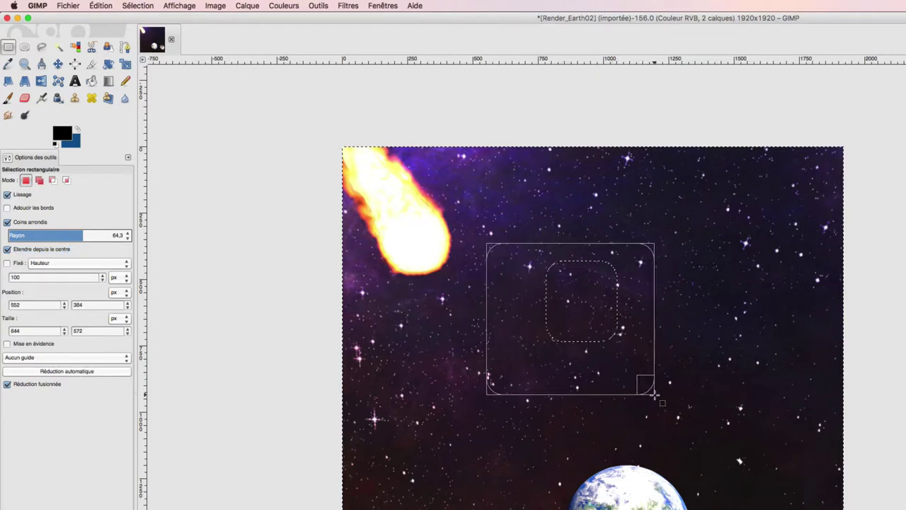
{"action": "left_click_drag", "start_coordinate": [655, 394], "coordinate": [637, 388]}
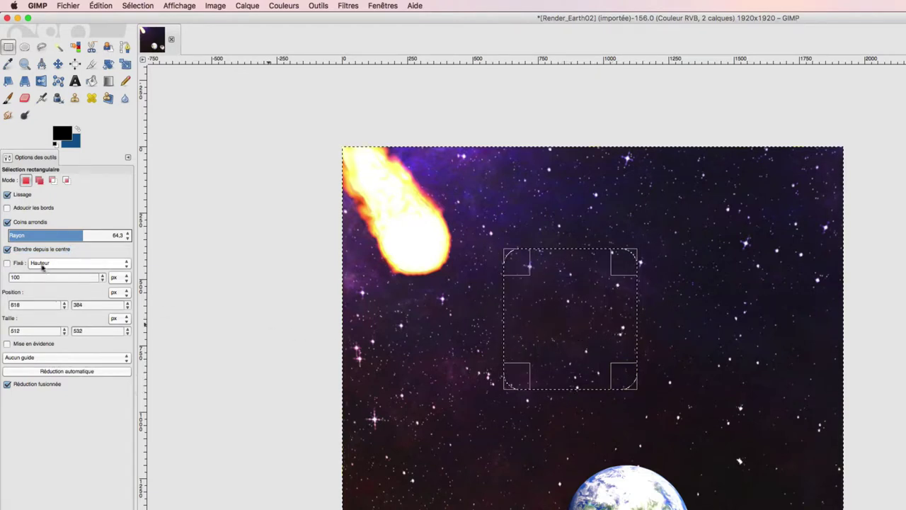
Step: Fix the selection to Proportions and resize it to 792×822 px
{"action": "left_click", "coordinate": [7, 263]}
{"action": "left_click", "coordinate": [52, 263]}
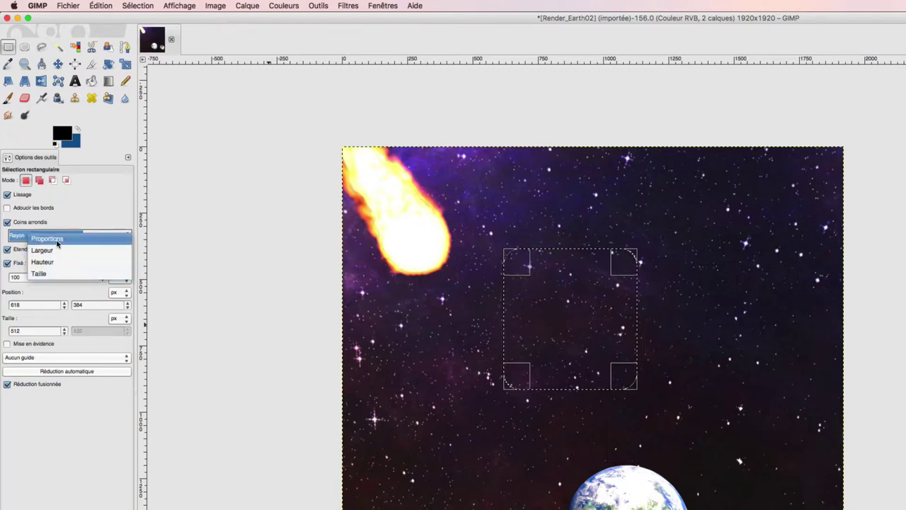
{"action": "left_click", "coordinate": [47, 239]}
{"action": "mouse_move", "coordinate": [631, 383]}
{"action": "left_mouse_down"}
{"action": "mouse_move", "coordinate": [609, 314]}
{"action": "mouse_move", "coordinate": [676, 404]}
{"action": "left_mouse_up"}
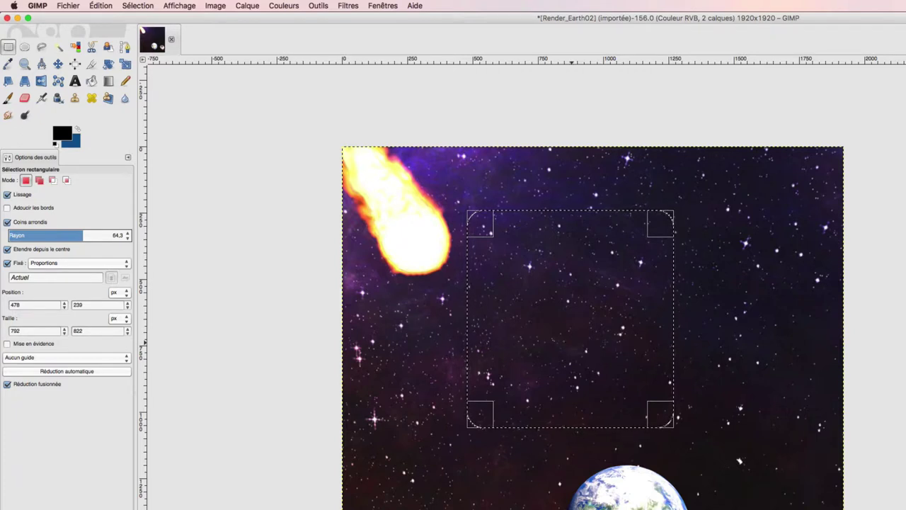
Step: Switch the constraint to a fixed 200 px width and set the height to 686 px
{"action": "left_click", "coordinate": [56, 263]}
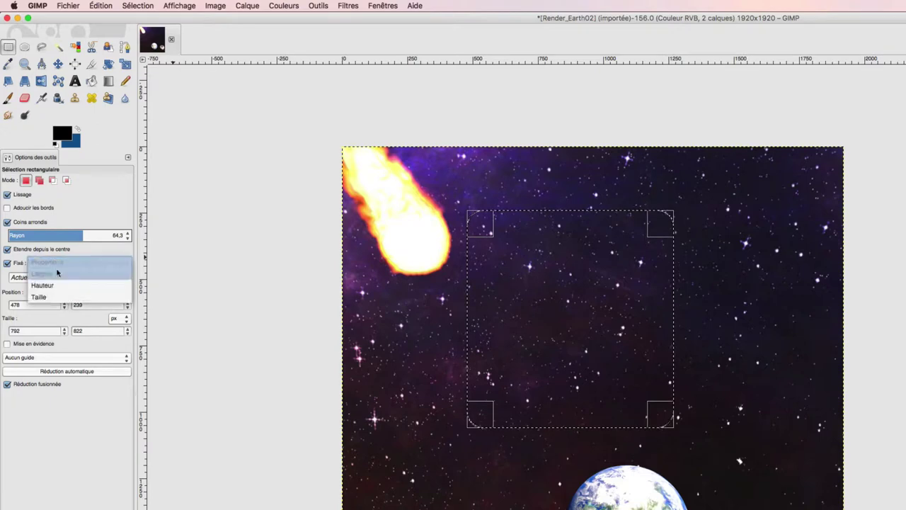
{"action": "left_click", "coordinate": [671, 293]}
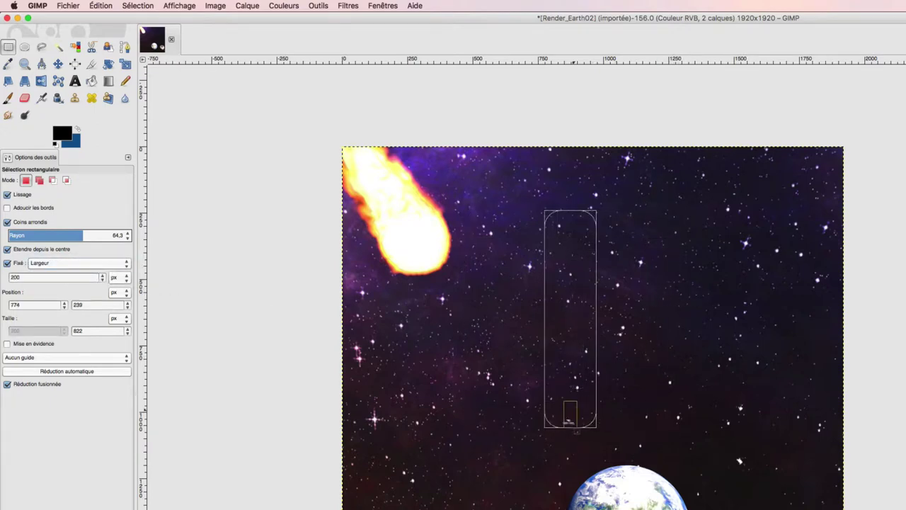
{"action": "mouse_move", "coordinate": [572, 416]}
{"action": "left_mouse_down"}
{"action": "mouse_move", "coordinate": [572, 386]}
{"action": "mouse_move", "coordinate": [583, 407]}
{"action": "left_mouse_up"}
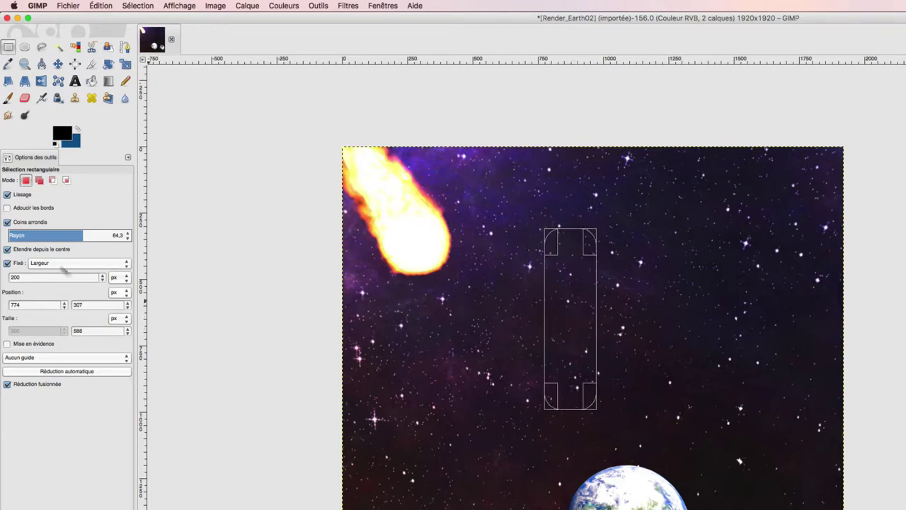
Step: Keep fixed width in pixels and move the 200×686 selection down-right to 1092, 493
{"action": "left_click", "coordinate": [64, 263]}
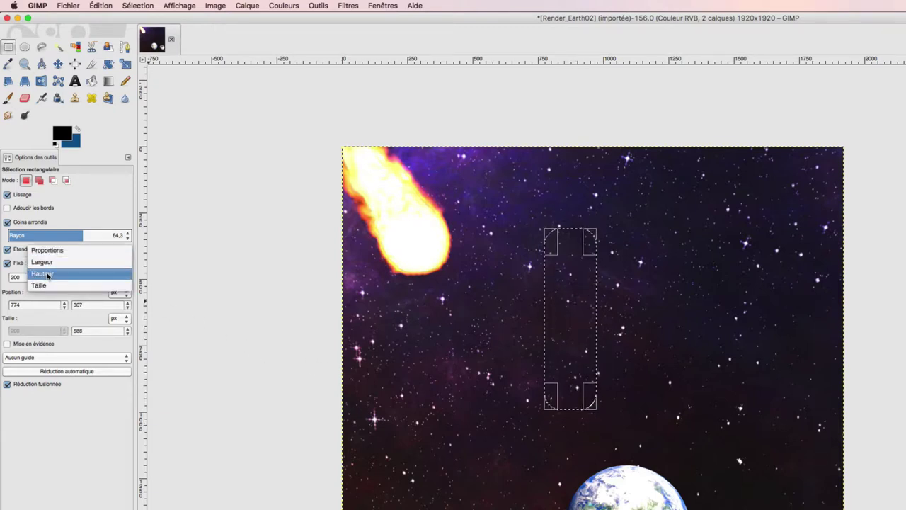
{"action": "left_click", "coordinate": [83, 216]}
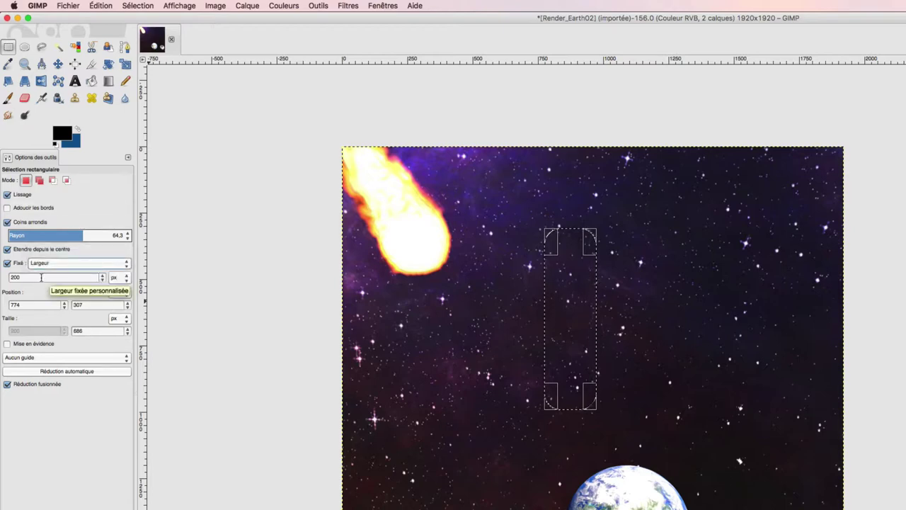
{"action": "left_click", "coordinate": [117, 277]}
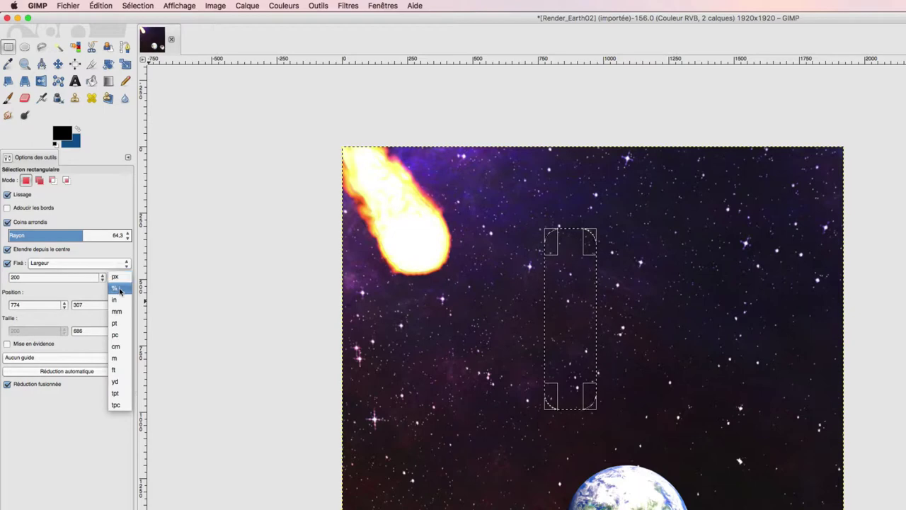
{"action": "left_click", "coordinate": [61, 293]}
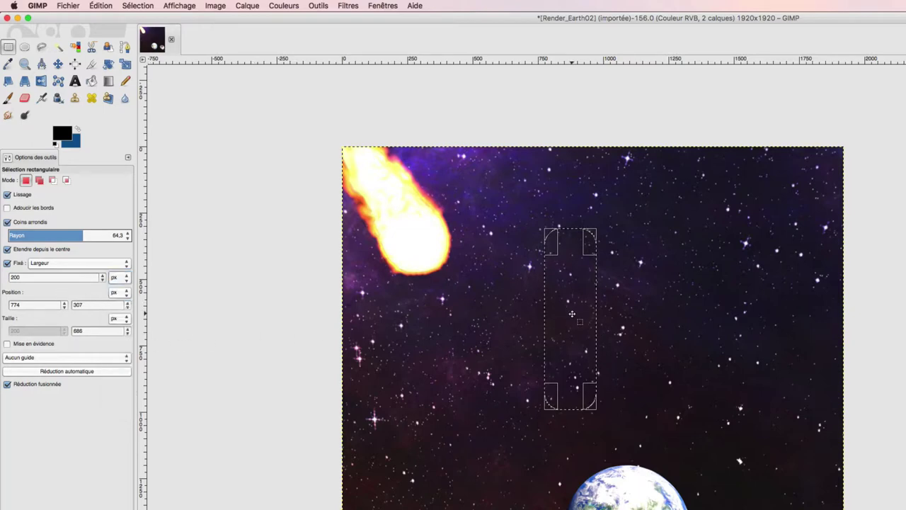
{"action": "mouse_move", "coordinate": [571, 313]}
{"action": "left_mouse_down"}
{"action": "mouse_move", "coordinate": [621, 378]}
{"action": "mouse_move", "coordinate": [654, 364]}
{"action": "left_mouse_up"}
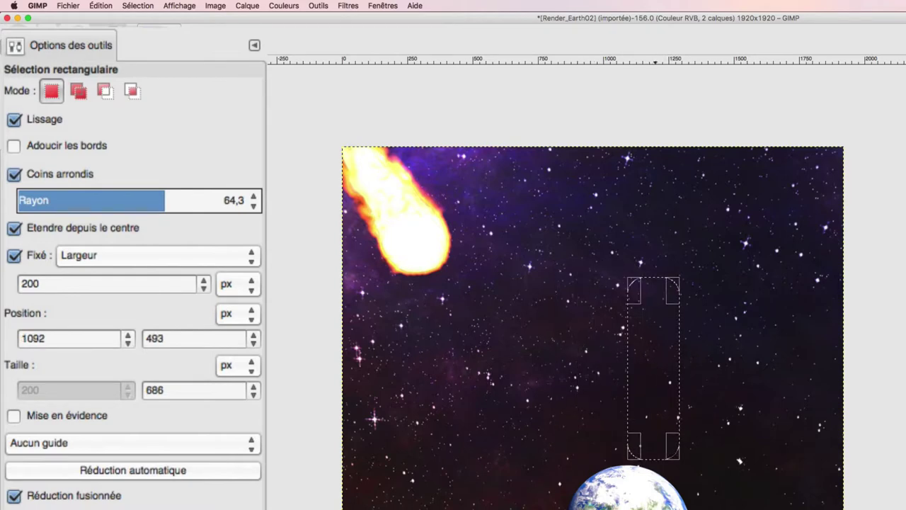
Step: Enable Mise en évidence to dim outside the selection, and uncheck the Fixé width constraint
{"action": "left_click", "coordinate": [15, 256]}
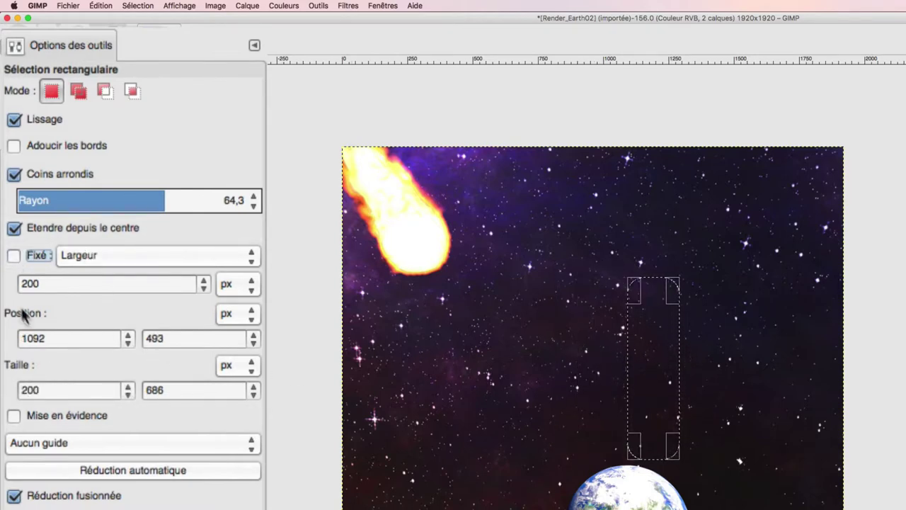
{"action": "left_click", "coordinate": [14, 257]}
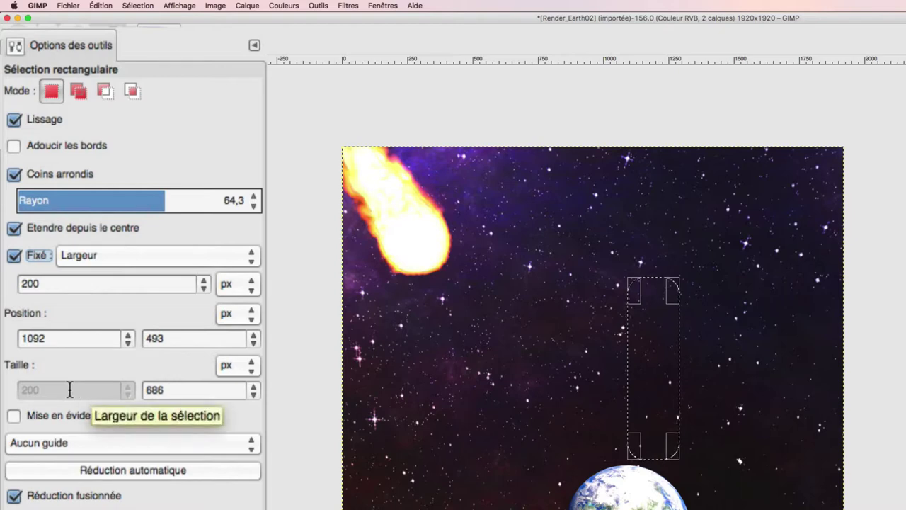
{"action": "left_click", "coordinate": [14, 417]}
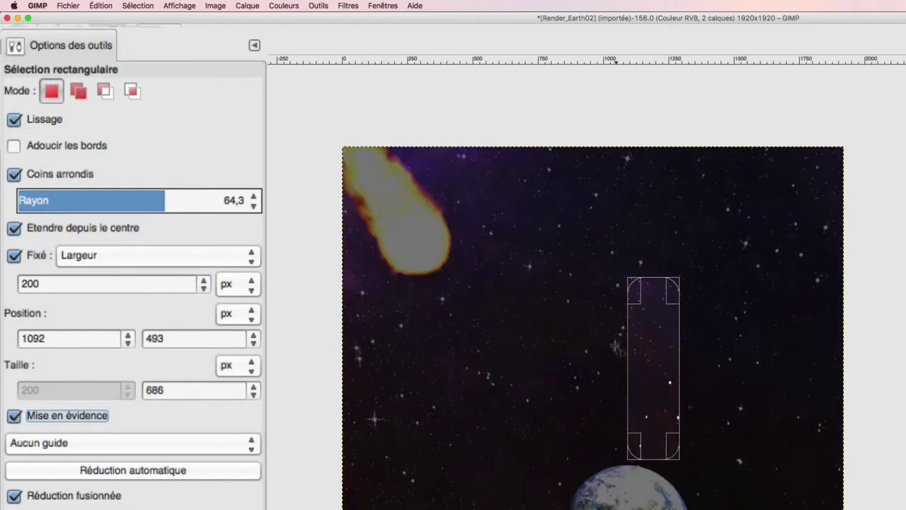
{"action": "left_click", "coordinate": [631, 349]}
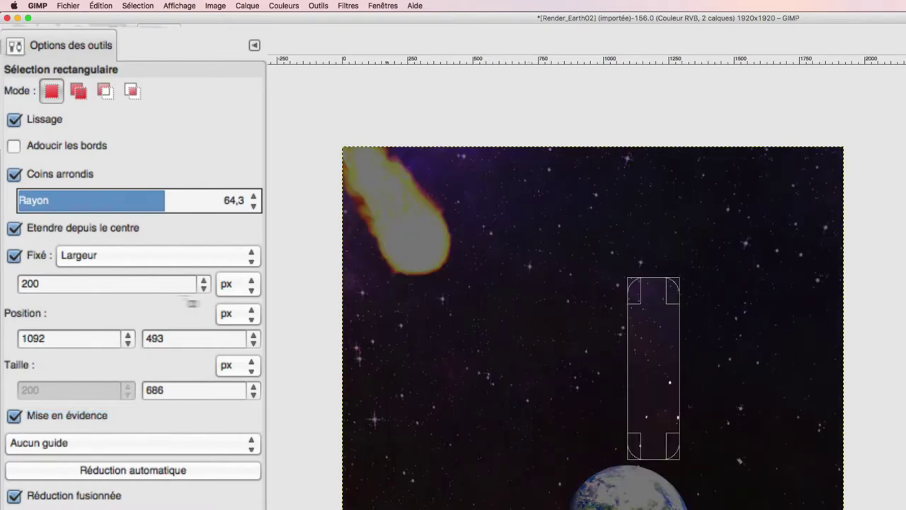
{"action": "left_click", "coordinate": [43, 260]}
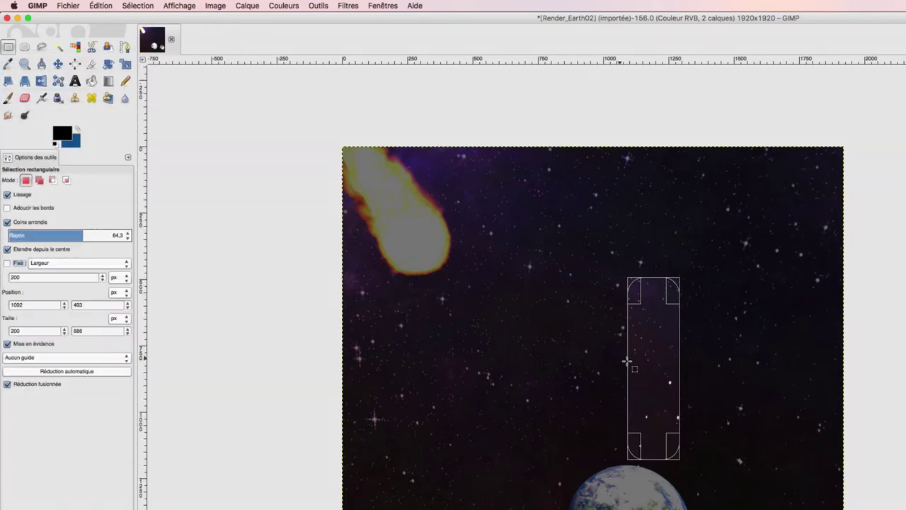
Step: Fit the rounded selection around the Earth at 568×686 px with Etendre depuis le centre off
{"action": "left_click_drag", "start_coordinate": [628, 362], "coordinate": [515, 362]}
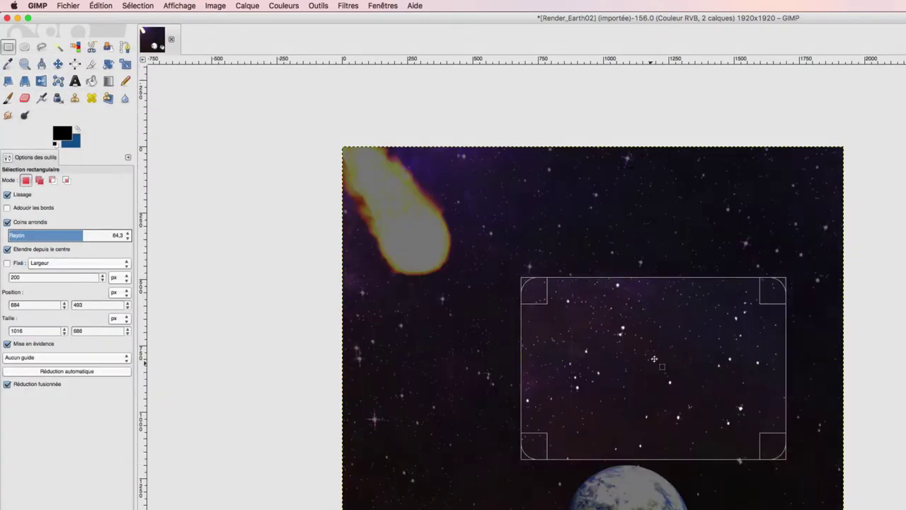
{"action": "left_click_drag", "start_coordinate": [644, 440], "coordinate": [606, 436]}
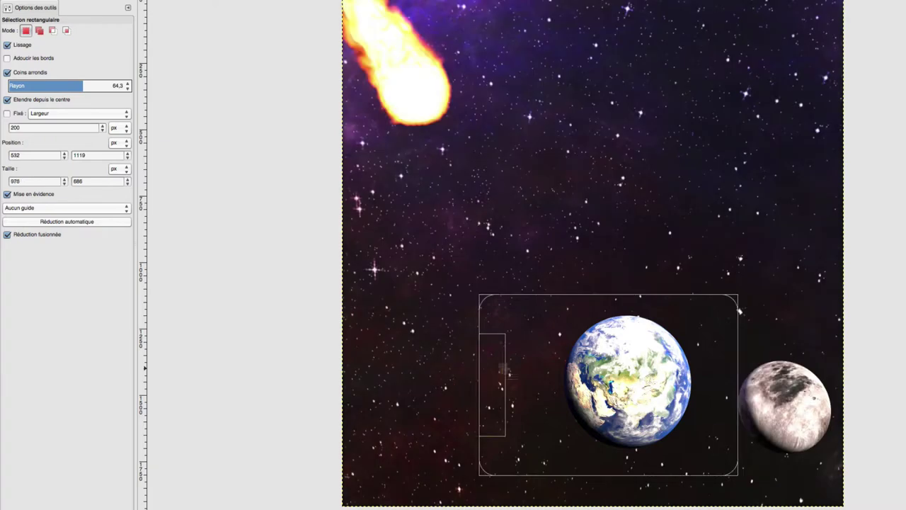
{"action": "left_click_drag", "start_coordinate": [478, 368], "coordinate": [535, 369]}
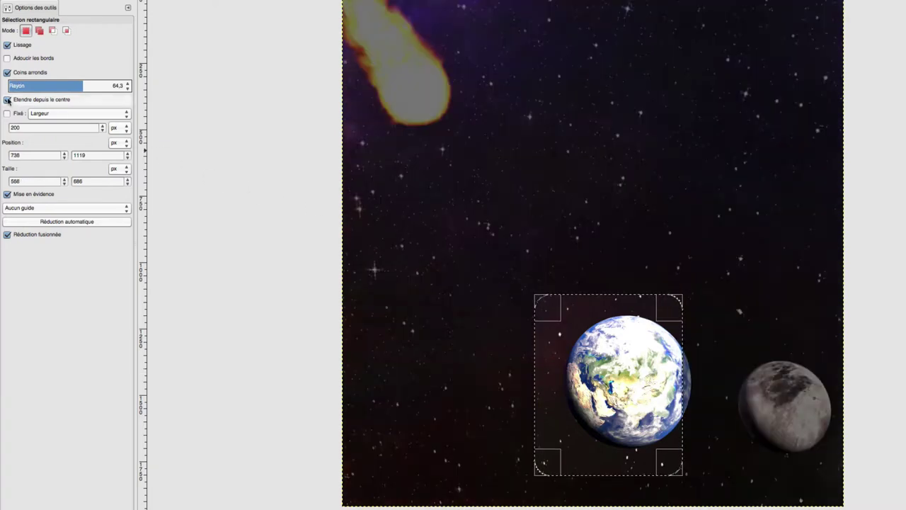
{"action": "left_click", "coordinate": [7, 100]}
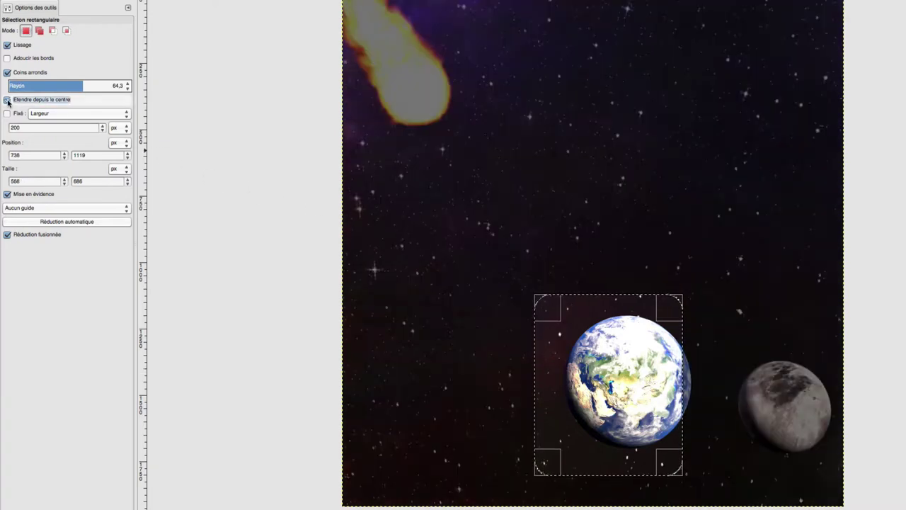
{"action": "left_click_drag", "start_coordinate": [640, 382], "coordinate": [657, 380]}
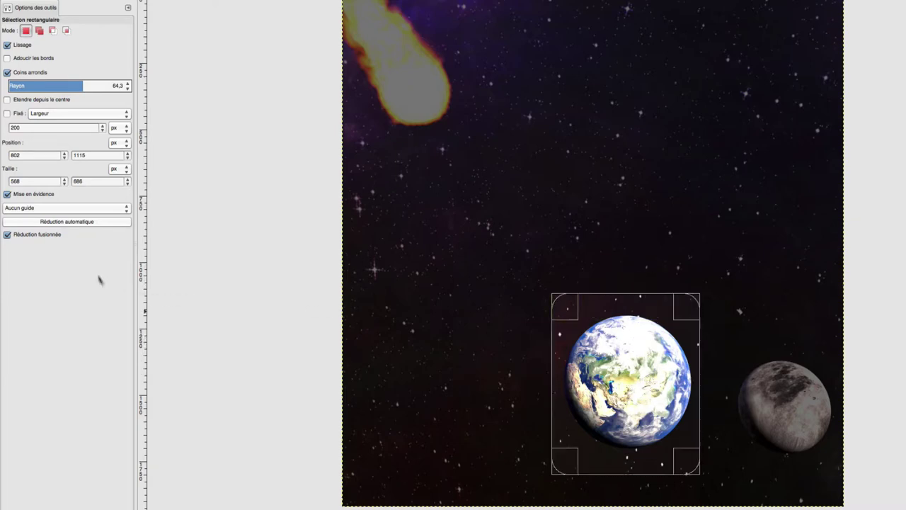
{"action": "left_click", "coordinate": [55, 208]}
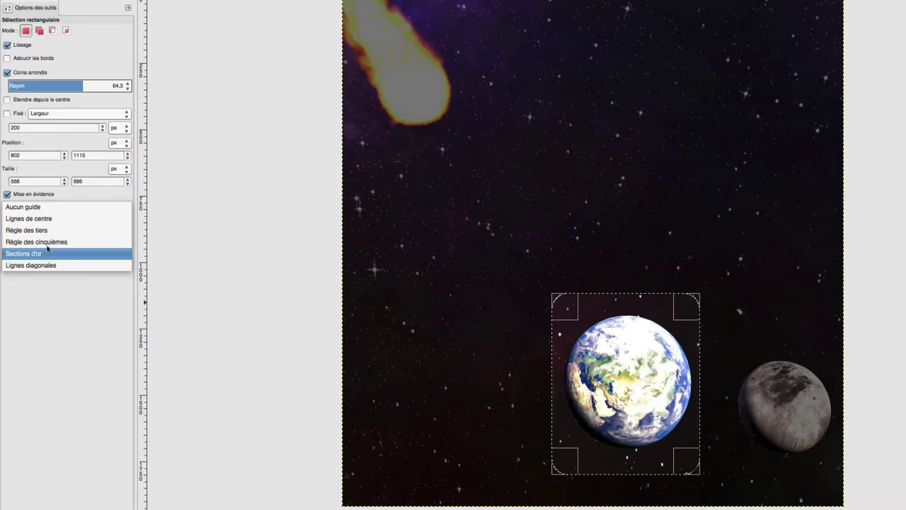
Step: Switch the composition guides from Règle des tiers to Sections d'or, and uncheck Réduction fusionnée
{"action": "left_click", "coordinate": [47, 230]}
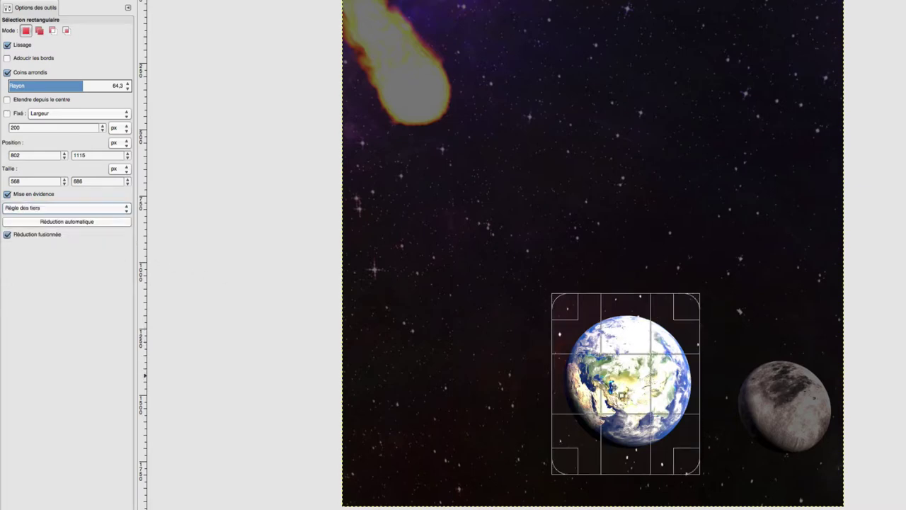
{"action": "left_click", "coordinate": [44, 207]}
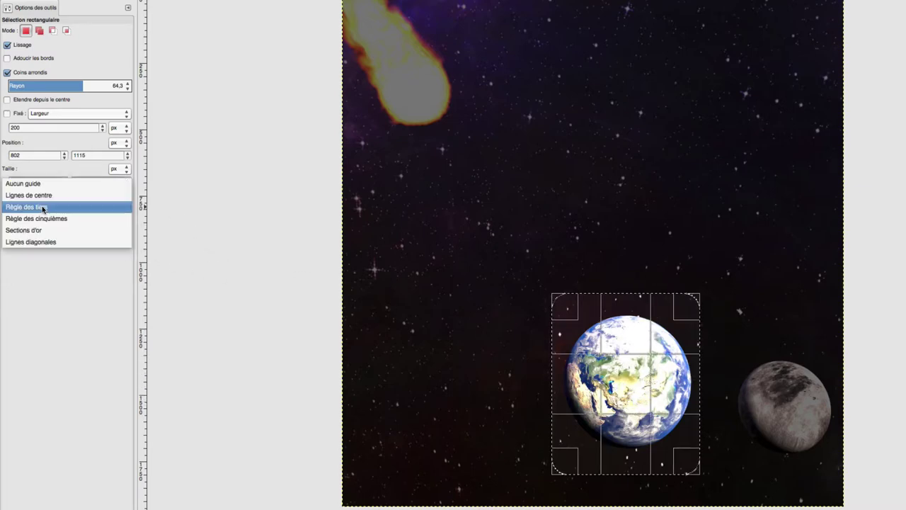
{"action": "left_click", "coordinate": [37, 230]}
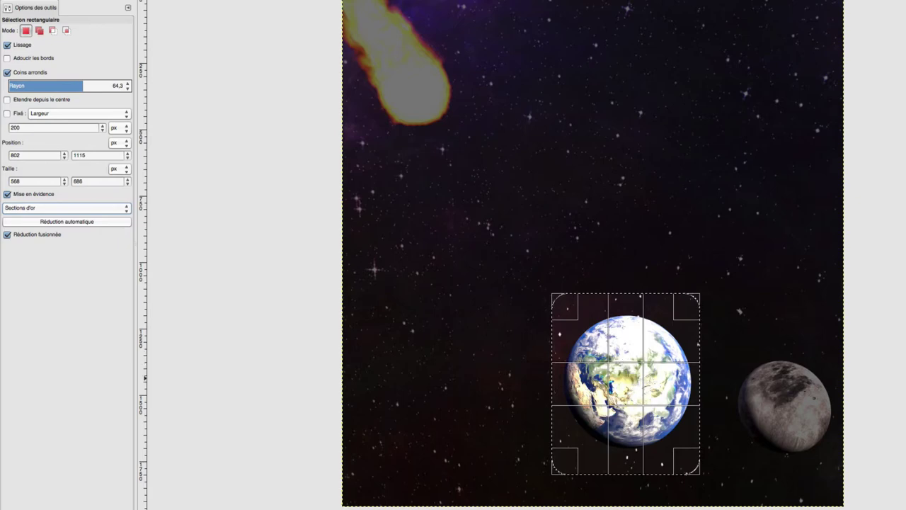
{"action": "left_click", "coordinate": [7, 234]}
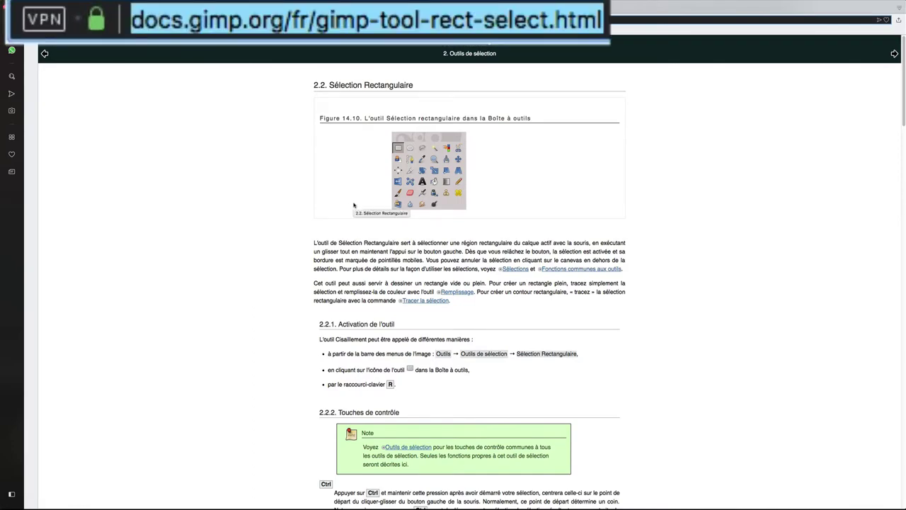
{"action": "scroll", "coordinate": [418, 275], "scroll_direction": "down", "scroll_amount": 5}
{"action": "scroll", "coordinate": [446, 268], "scroll_direction": "down", "scroll_amount": 10}
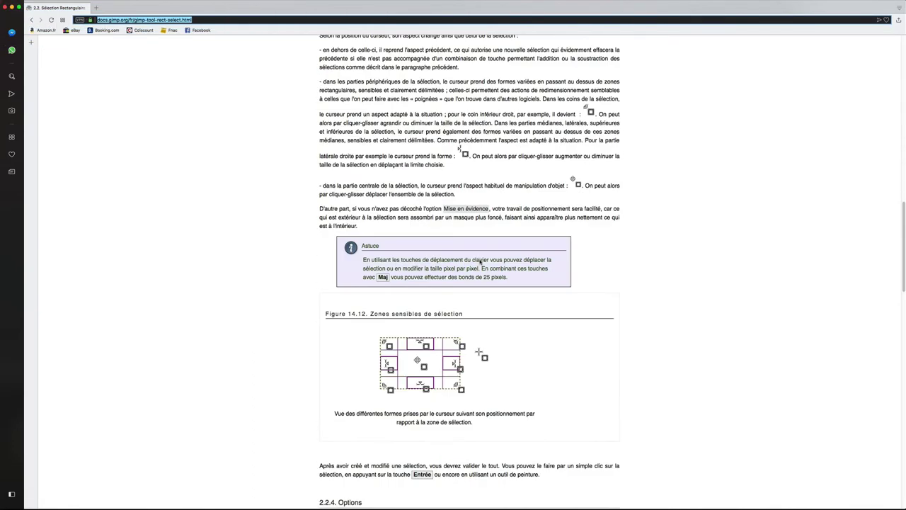
{"action": "scroll", "coordinate": [474, 263], "scroll_direction": "down", "scroll_amount": 5}
{"action": "scroll", "coordinate": [479, 262], "scroll_direction": "down", "scroll_amount": 5}
{"action": "scroll", "coordinate": [479, 262], "scroll_direction": "down", "scroll_amount": 5}
{"action": "scroll", "coordinate": [479, 262], "scroll_direction": "down", "scroll_amount": 5}
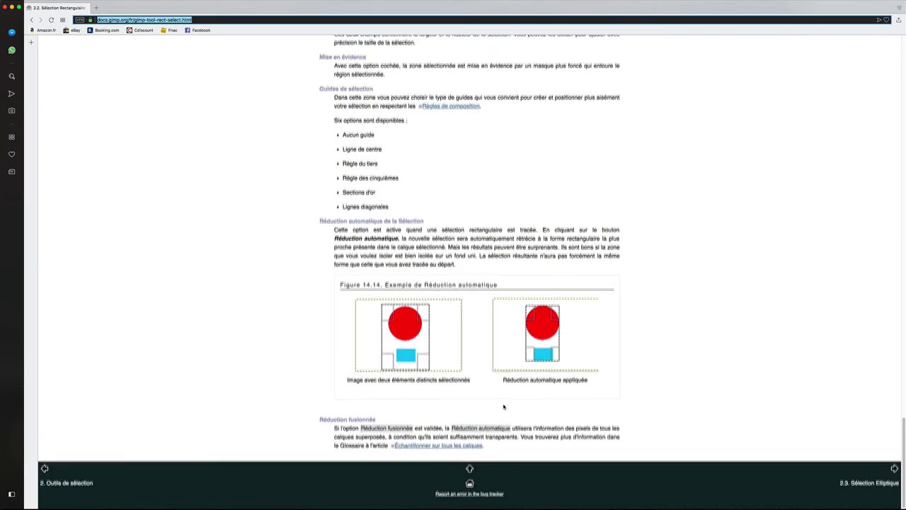
{"action": "scroll", "coordinate": [505, 405], "scroll_direction": "up", "scroll_amount": 3}
{"action": "scroll", "coordinate": [505, 407], "scroll_direction": "up", "scroll_amount": 2}
{"action": "scroll", "coordinate": [504, 408], "scroll_direction": "up", "scroll_amount": 3}
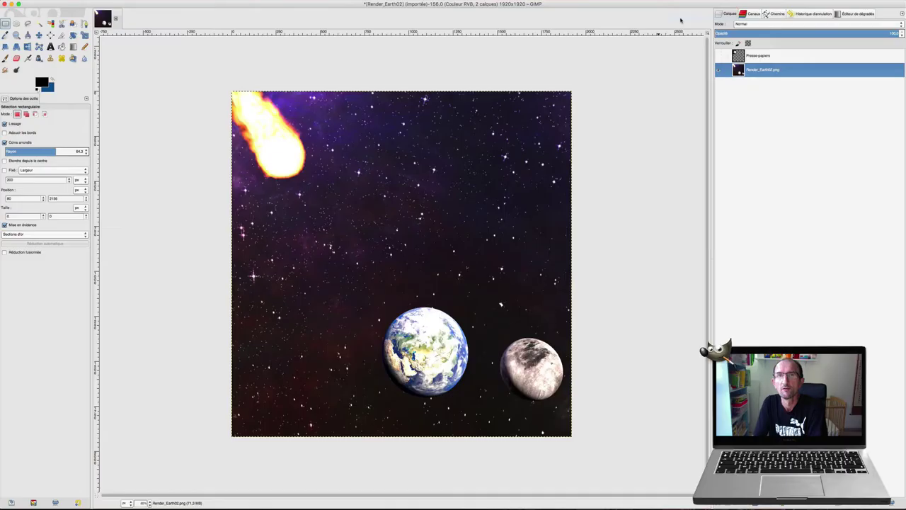